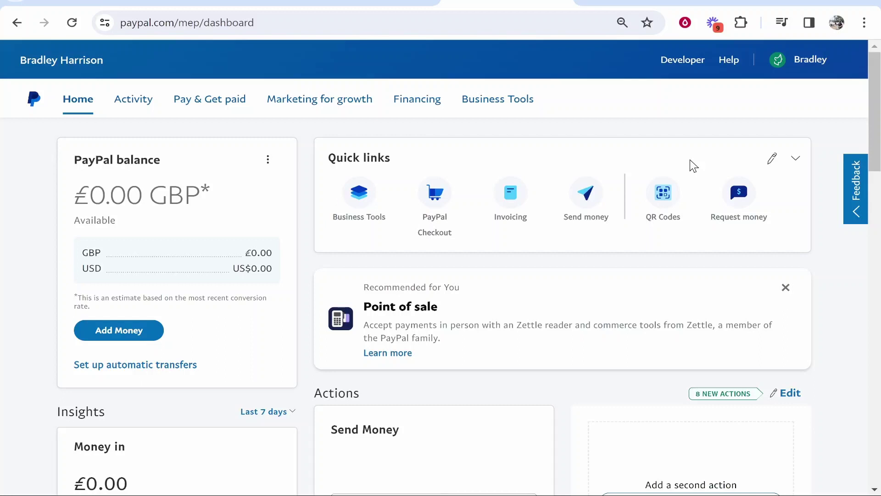
- Go to PayPal's Invoicing page from the Pay & Get paid menu
click(222, 107)
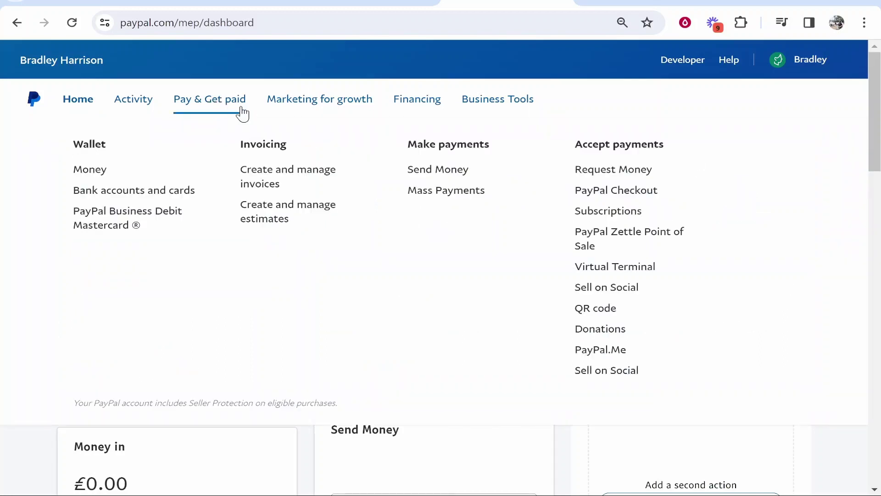
click(252, 185)
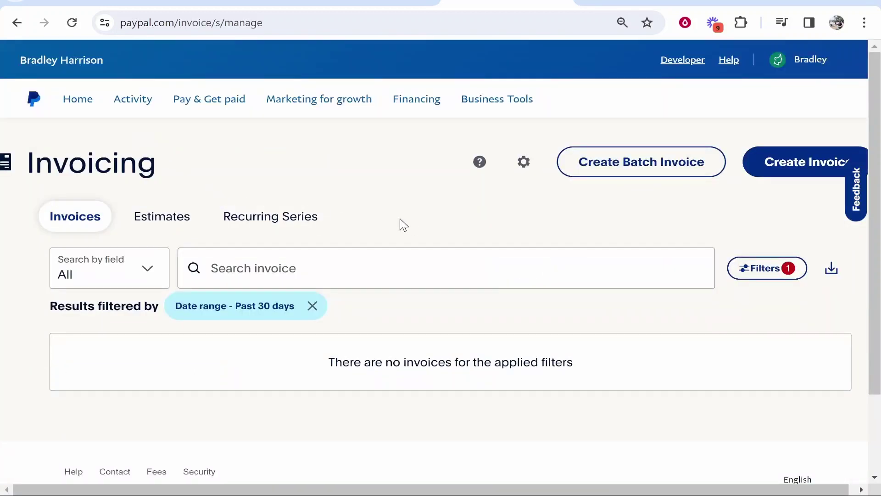
- Zoom the browser out and create a new invoice, No 0004, in GBP
key(ctrl+minus)
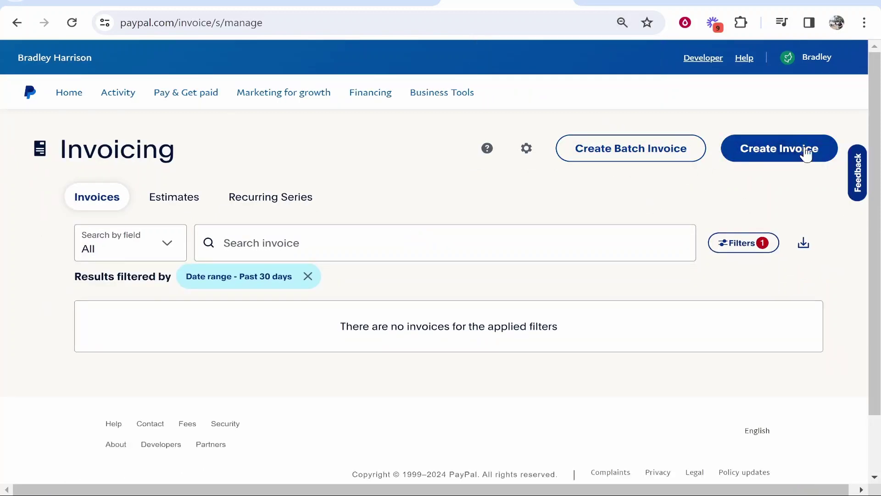
click(788, 150)
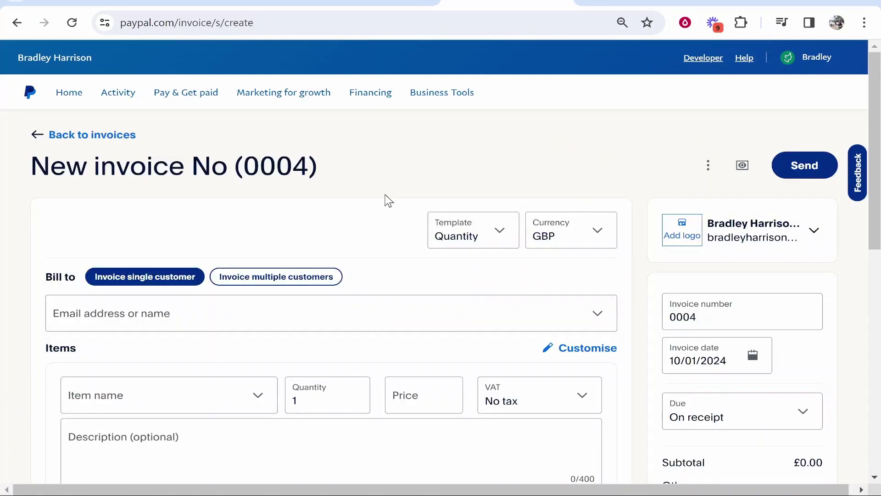
- Keep the Quantity template and bring up the Bill to customer choices
click(503, 247)
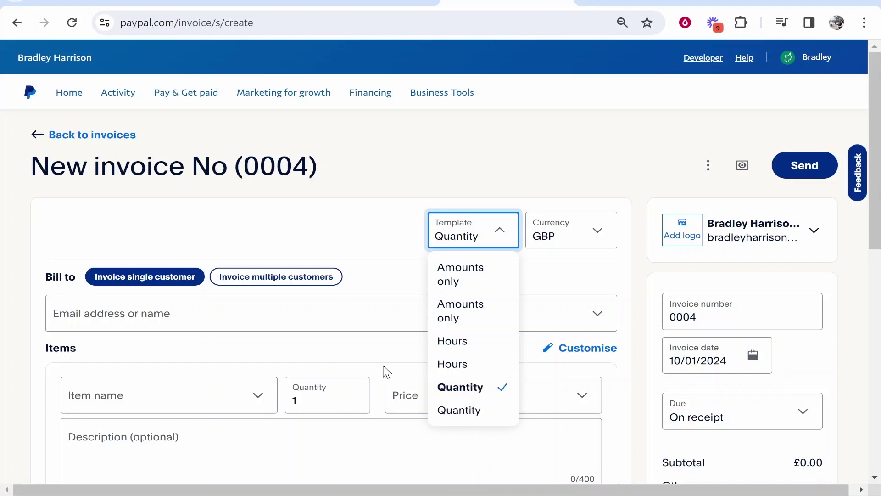
click(365, 354)
scroll(292, 351, down, 2)
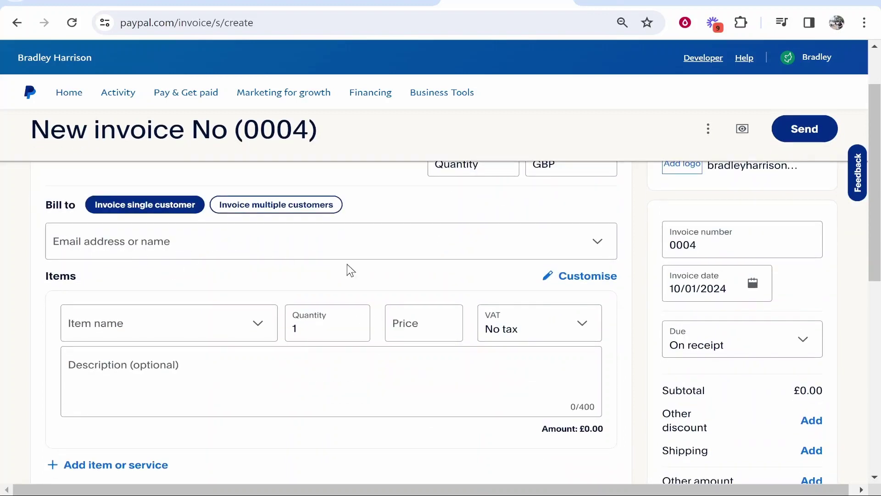
click(197, 246)
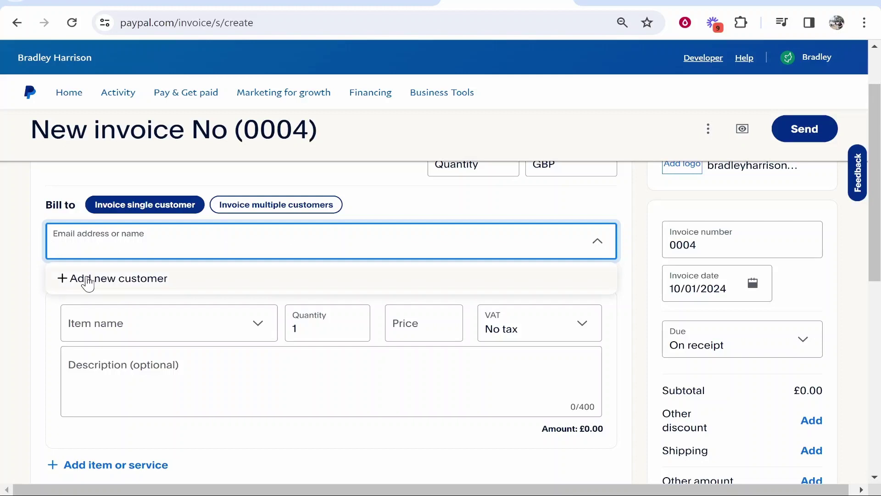
- Add a new customer with first name, last name and e-mail address, and save them
click(86, 281)
scroll(517, 285, down, 2)
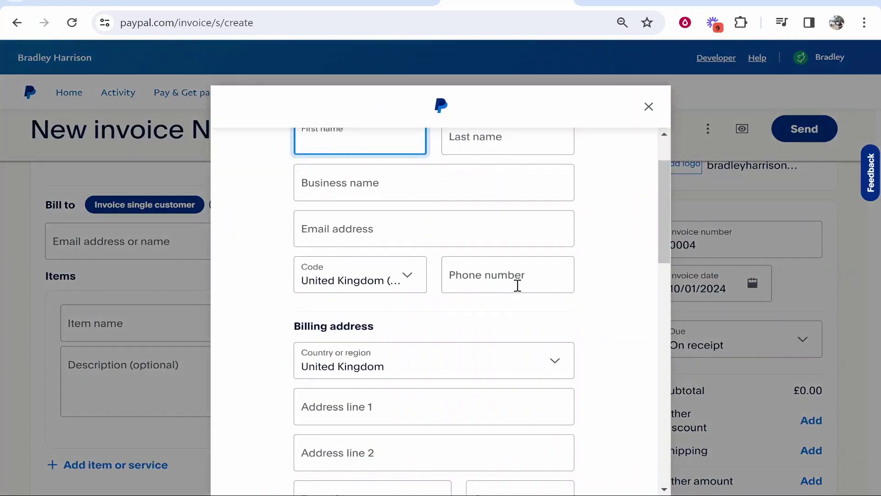
scroll(476, 290, up, 2)
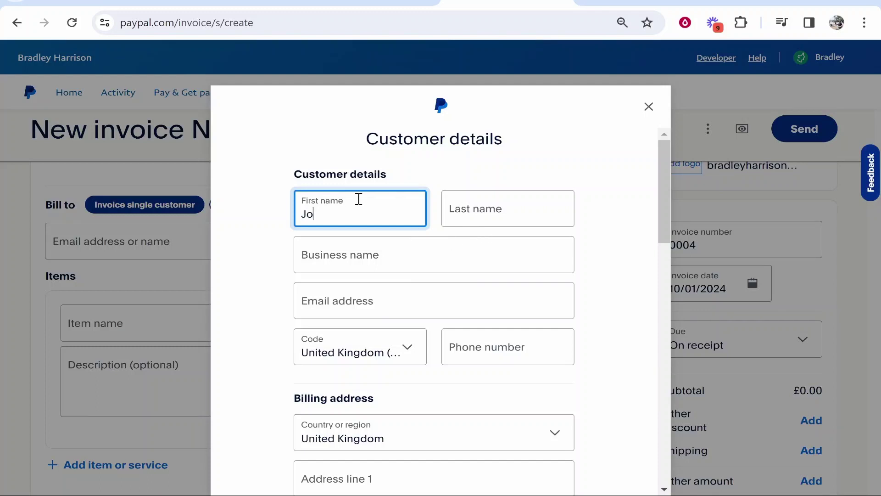
key(Tab)
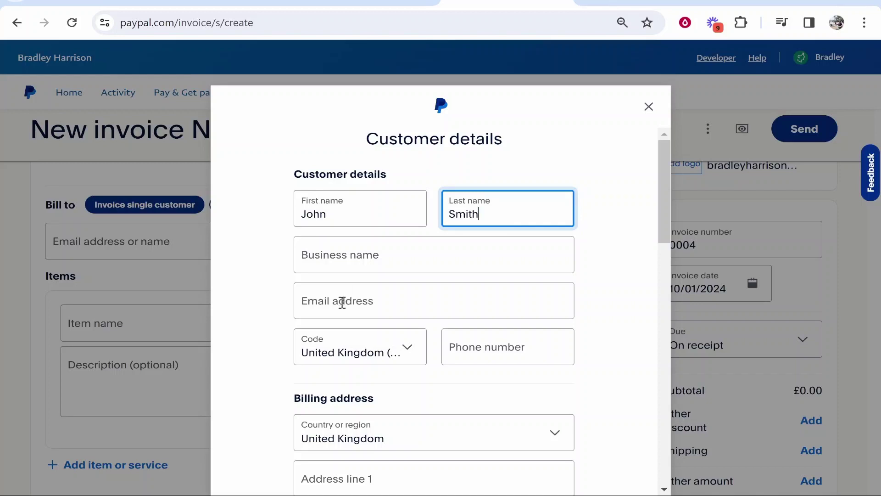
click(355, 296)
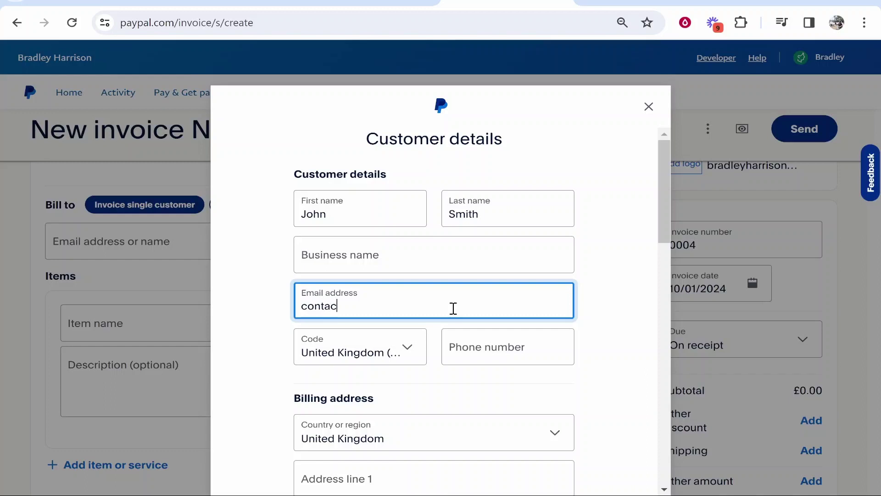
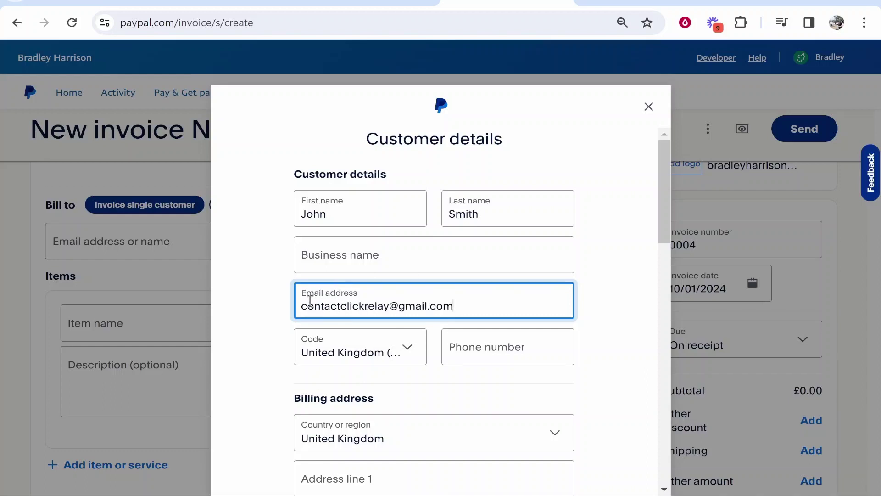
scroll(321, 331, down, 5)
scroll(395, 246, down, 5)
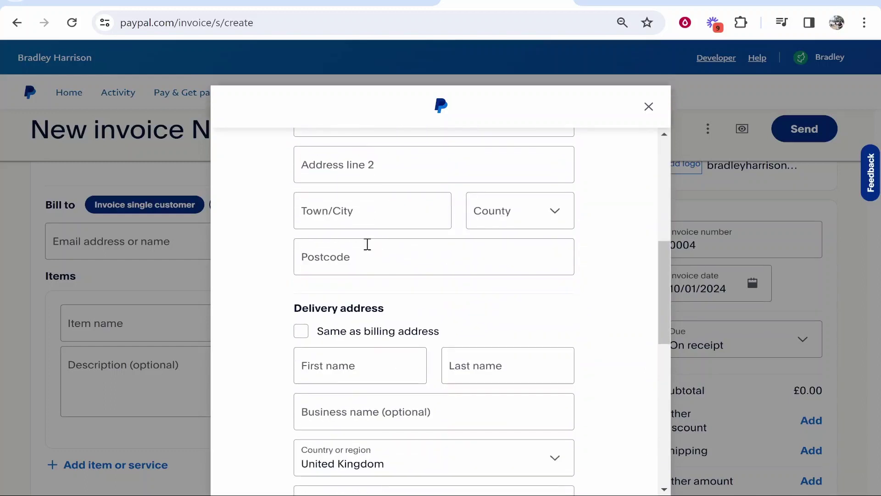
scroll(469, 269, down, 10)
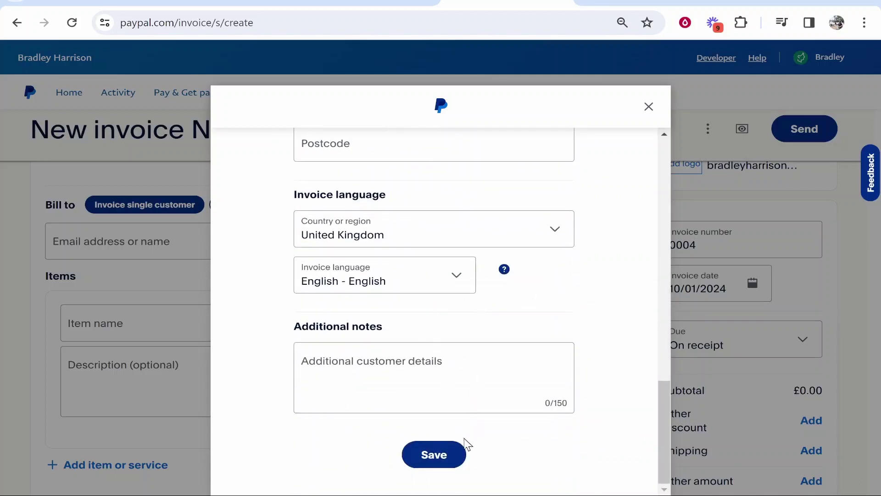
click(445, 455)
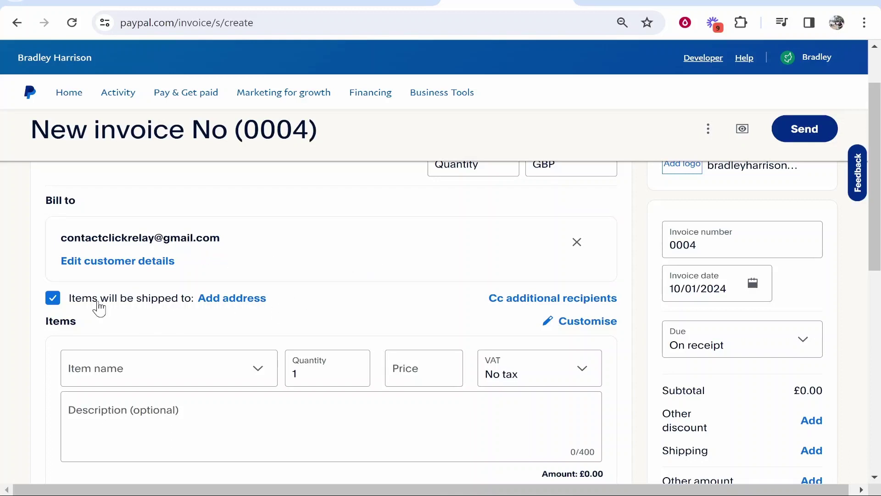
- Untick 'Items will be shipped to' so the invoice carries no shipping
scroll(210, 274, down, 2)
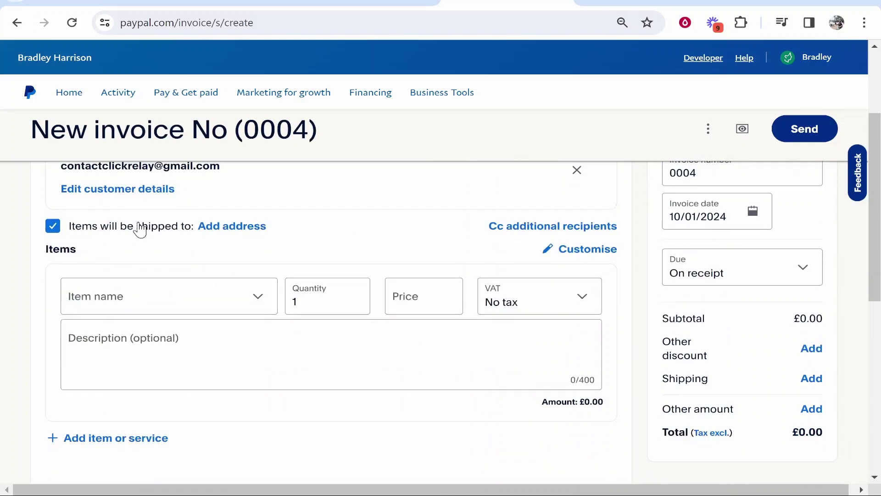
scroll(234, 236, up, 2)
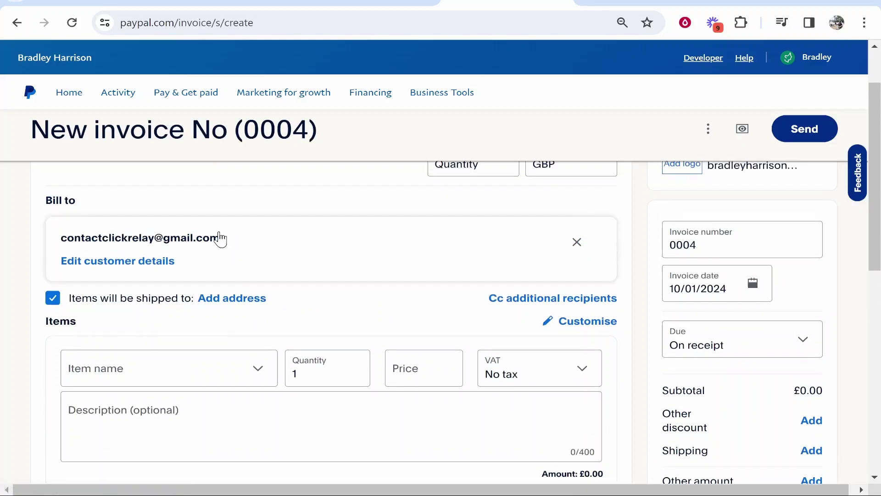
click(54, 299)
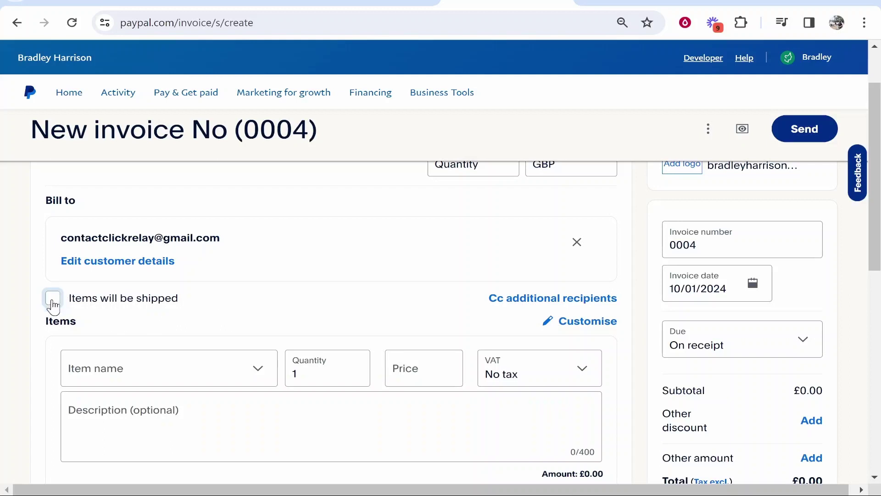
scroll(437, 305, down, 2)
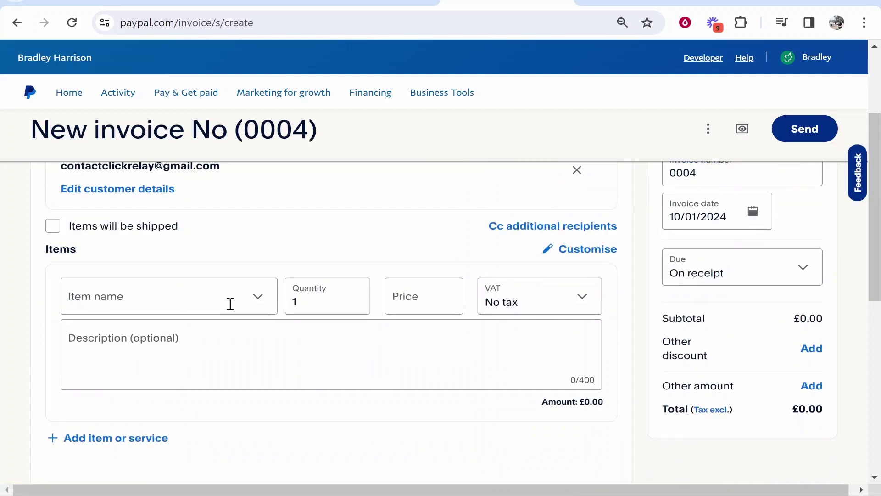
click(238, 299)
- Save a new item named Video Editing with a price of £50
click(122, 334)
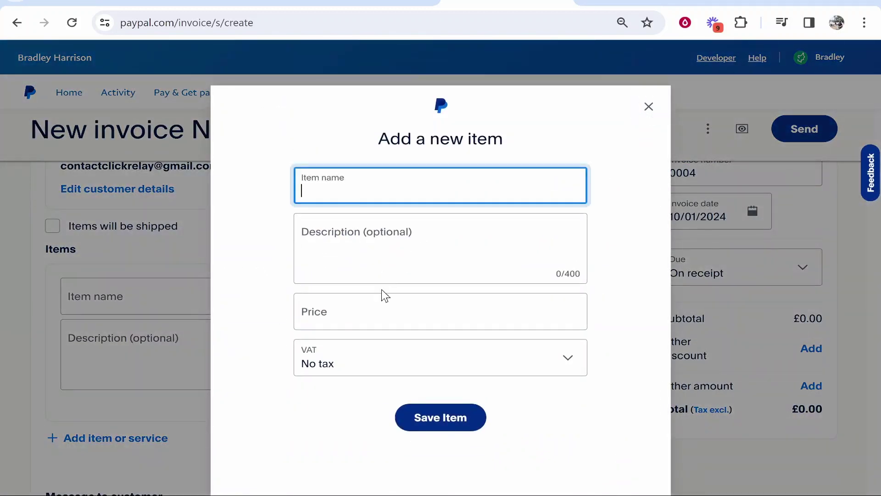
text(Video Editing)
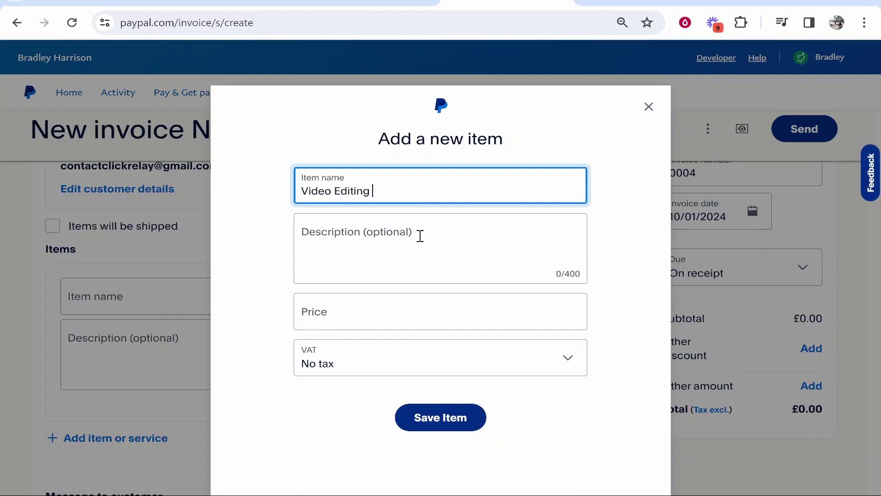
click(420, 235)
click(413, 324)
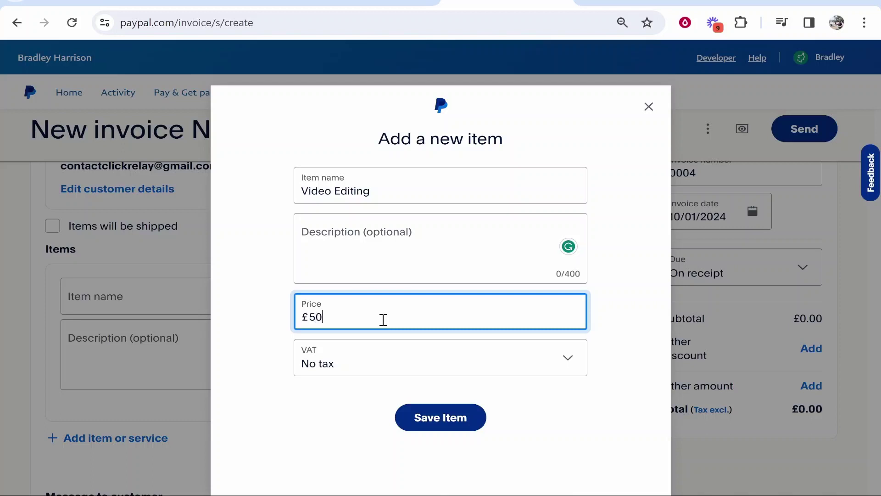
double_click(330, 315)
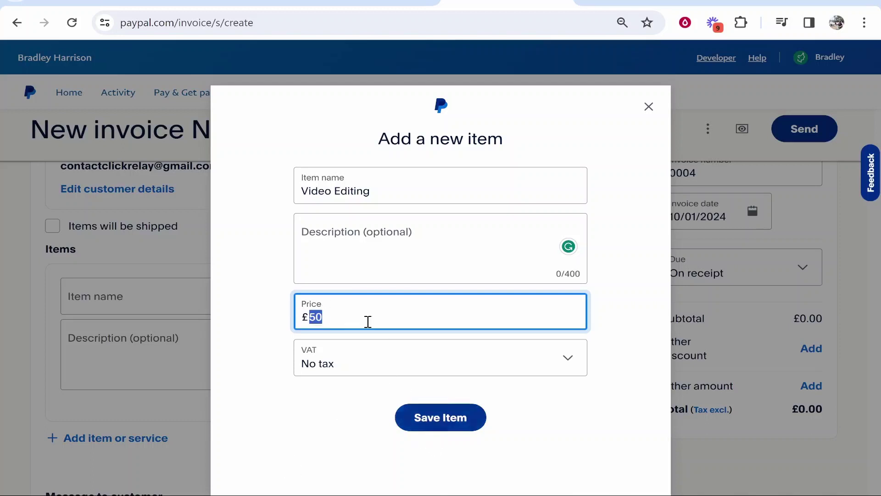
click(439, 428)
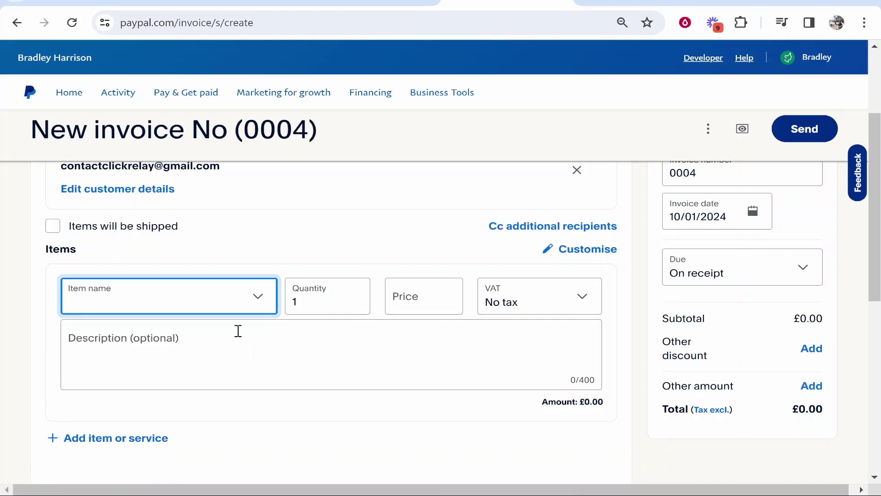
- Fill the first invoice line with Video Editing, quantity 1, leaving the description blank
click(264, 296)
click(141, 373)
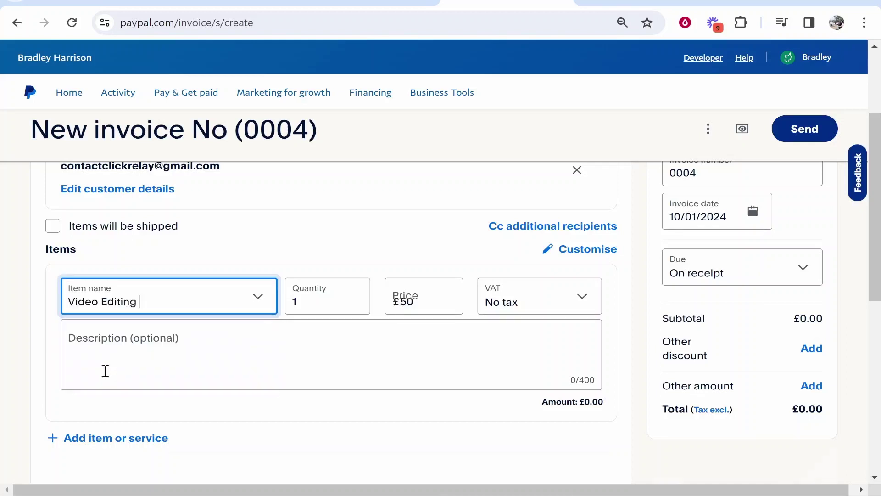
drag(301, 300, 290, 301)
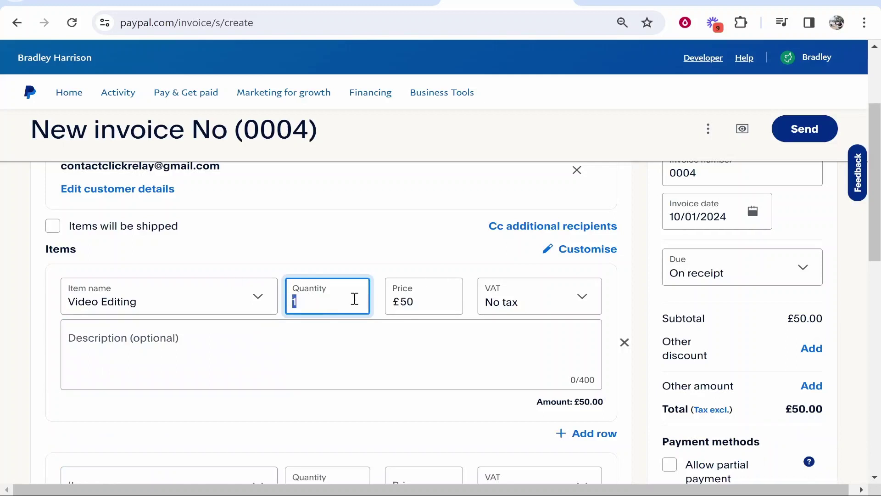
click(271, 352)
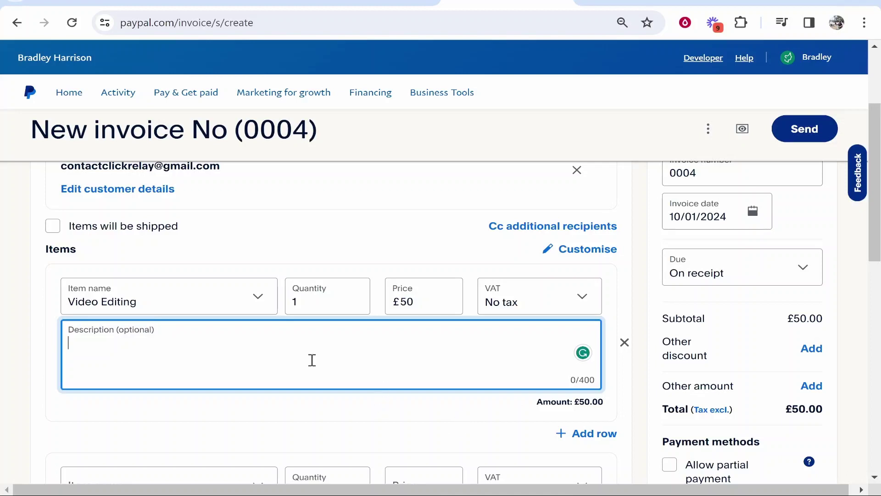
click(379, 247)
scroll(381, 257, down, 5)
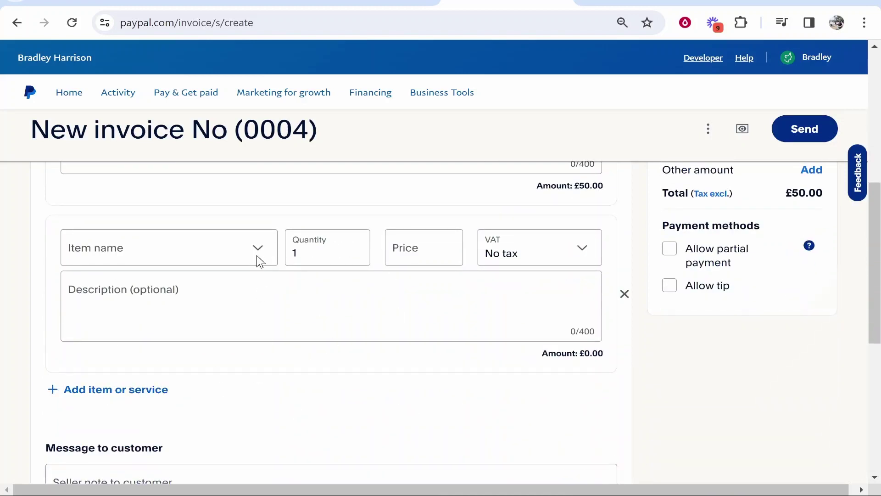
scroll(258, 256, down, 1)
scroll(260, 255, up, 9)
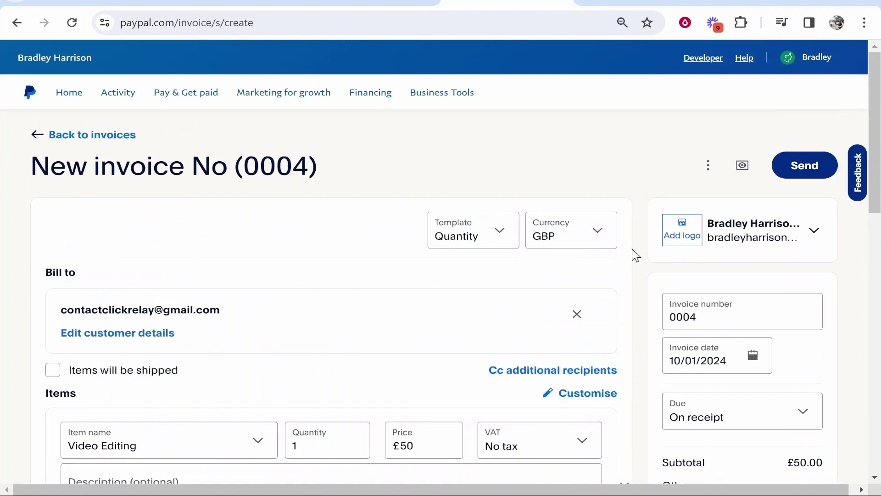
- Check the currency list and keep the invoice in GBP
click(574, 243)
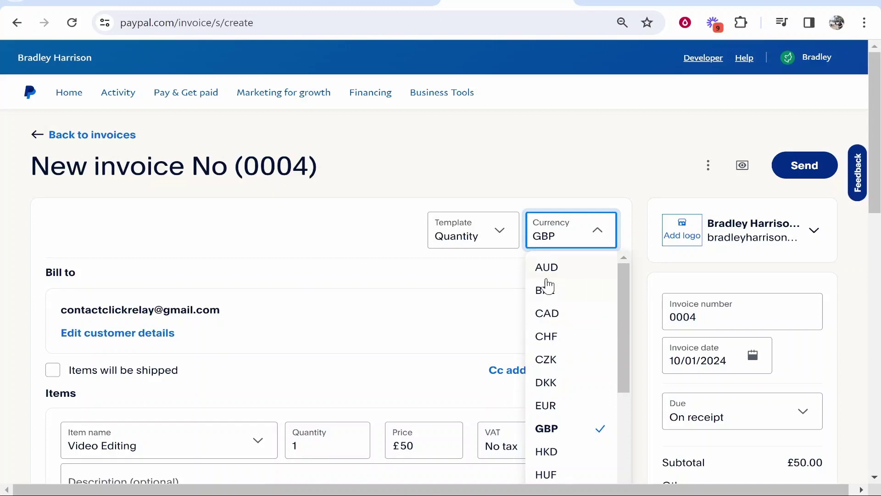
scroll(564, 312, down, 2)
scroll(565, 314, up, 2)
scroll(558, 303, down, 5)
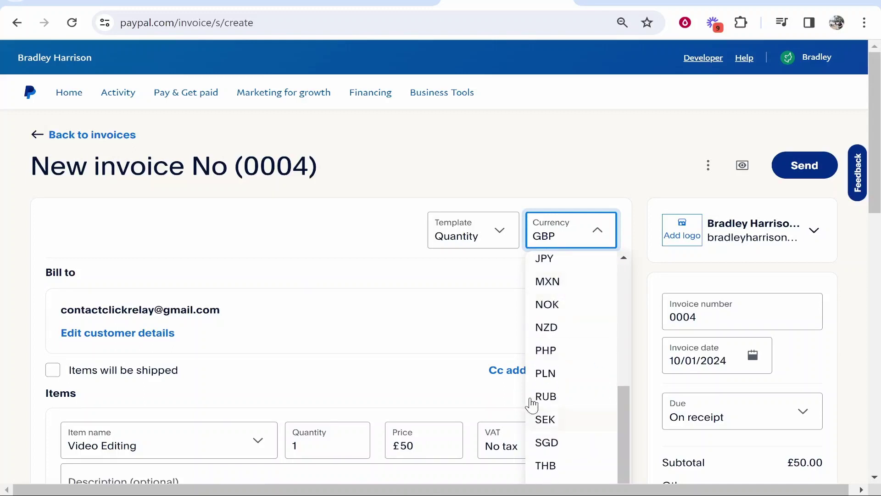
click(459, 295)
scroll(425, 346, down, 3)
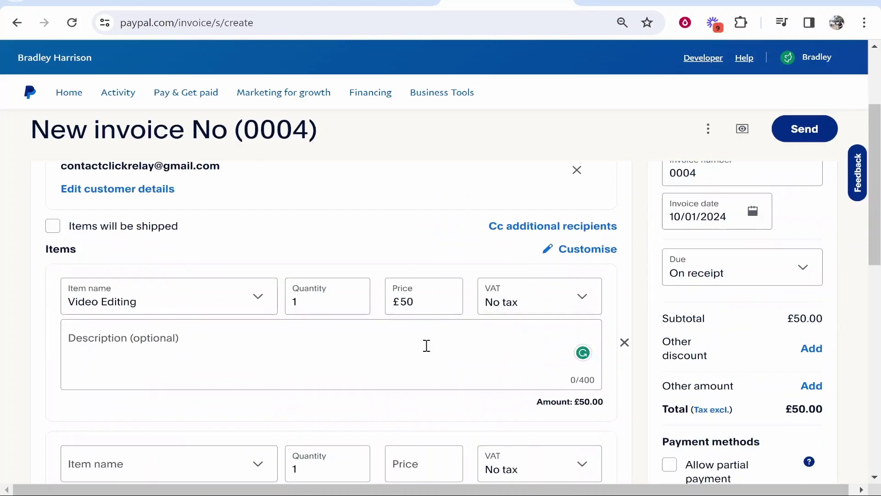
scroll(384, 322, down, 10)
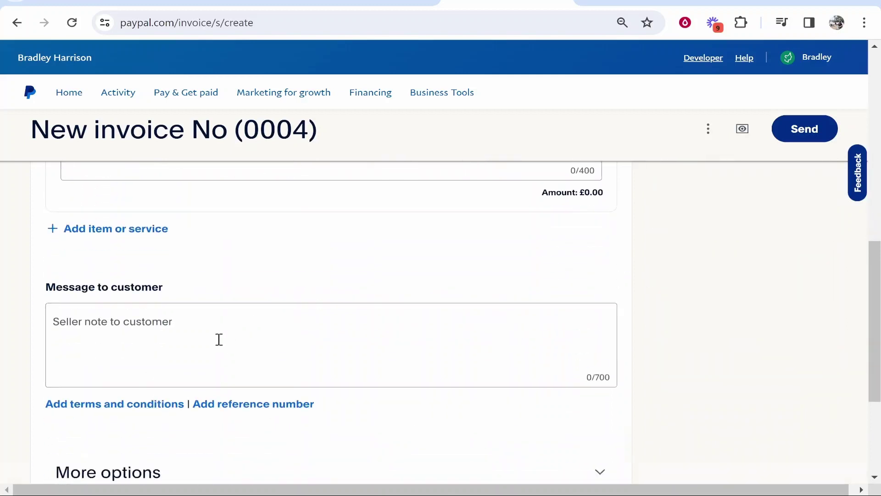
scroll(115, 239, up, 2)
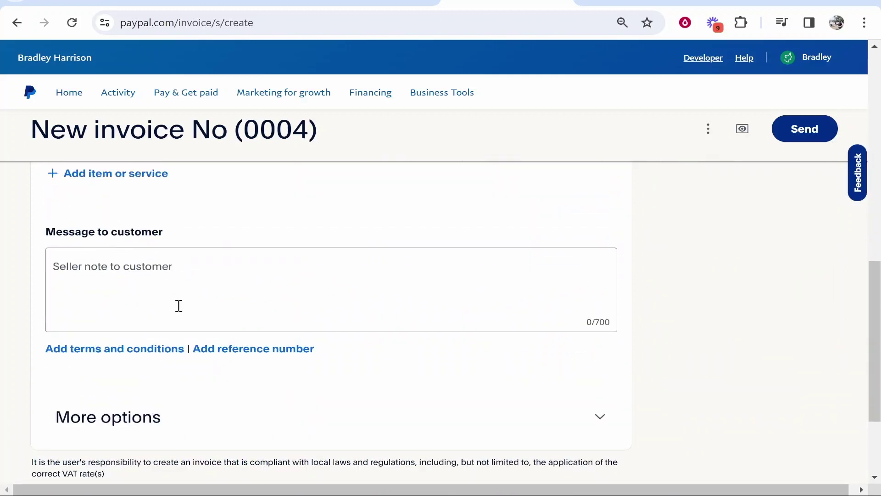
- Add terms and conditions and reference number fields to the invoice
click(104, 350)
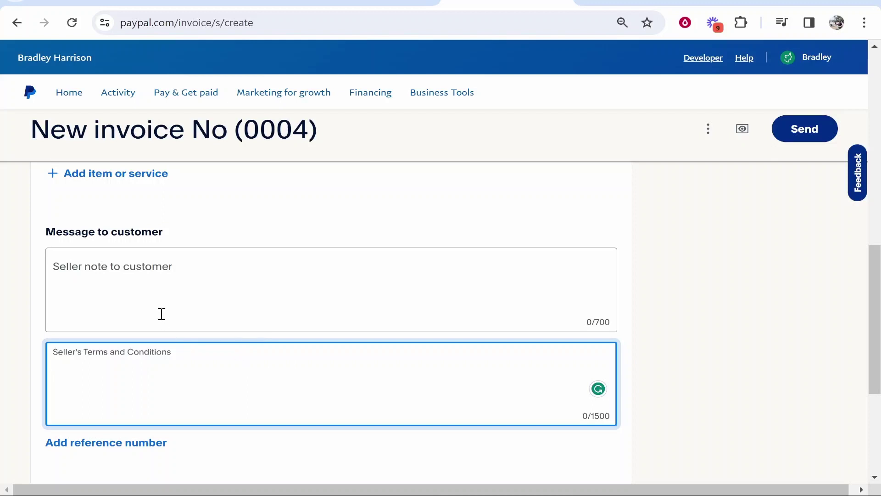
click(153, 282)
scroll(273, 305, down, 5)
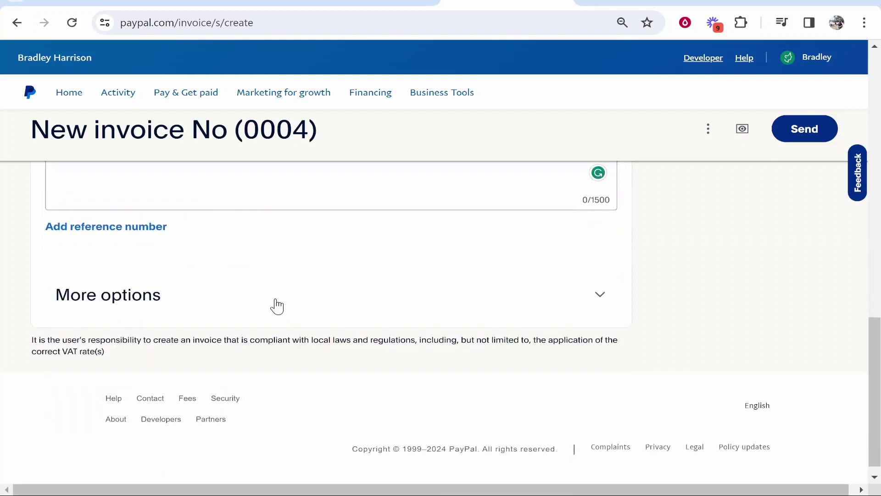
click(122, 227)
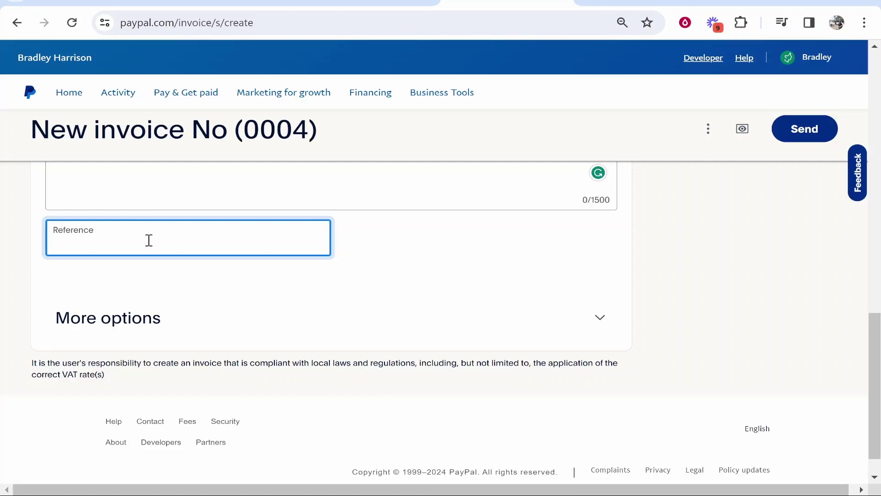
scroll(807, 398, up, 15)
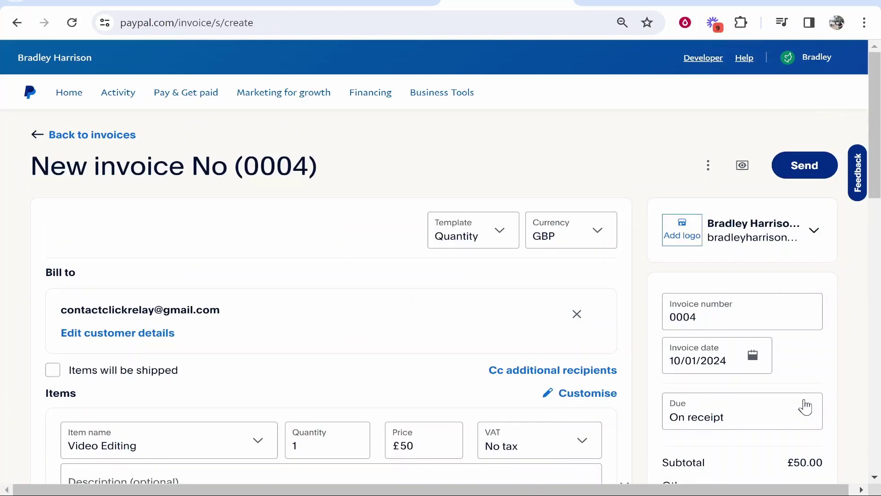
- Generate a shareable link for invoice 0004 and copy it
click(709, 165)
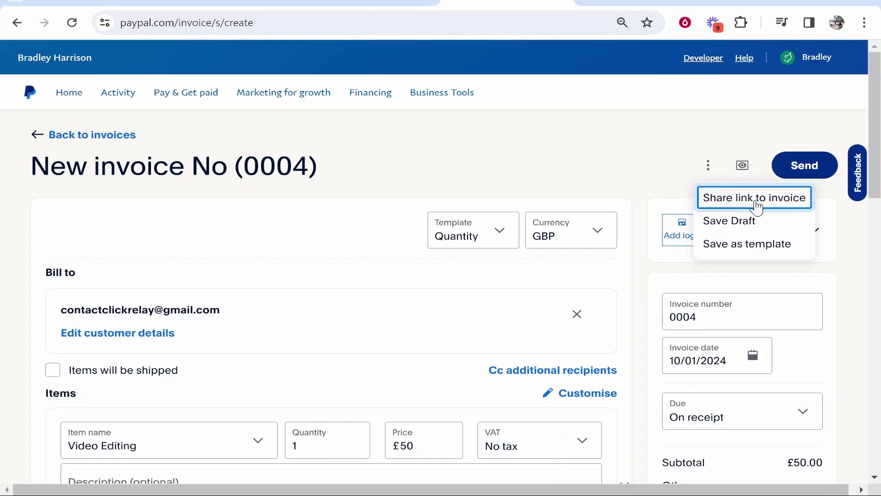
click(786, 206)
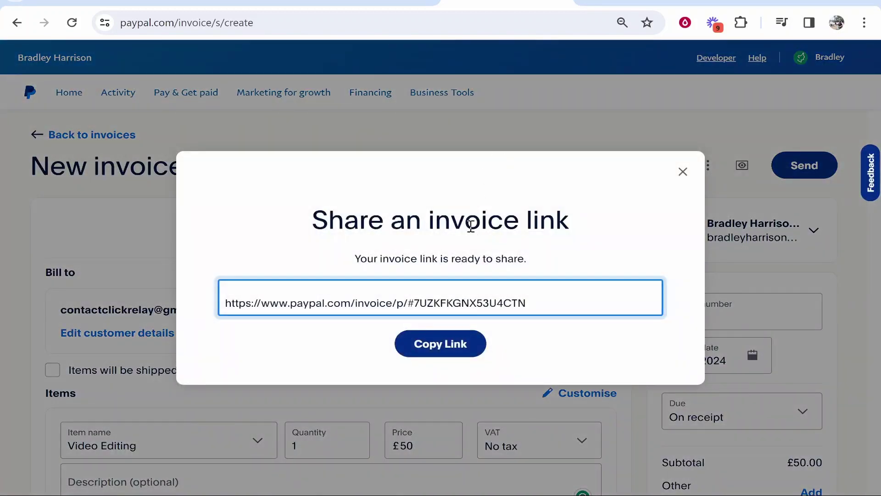
drag(521, 308, 224, 304)
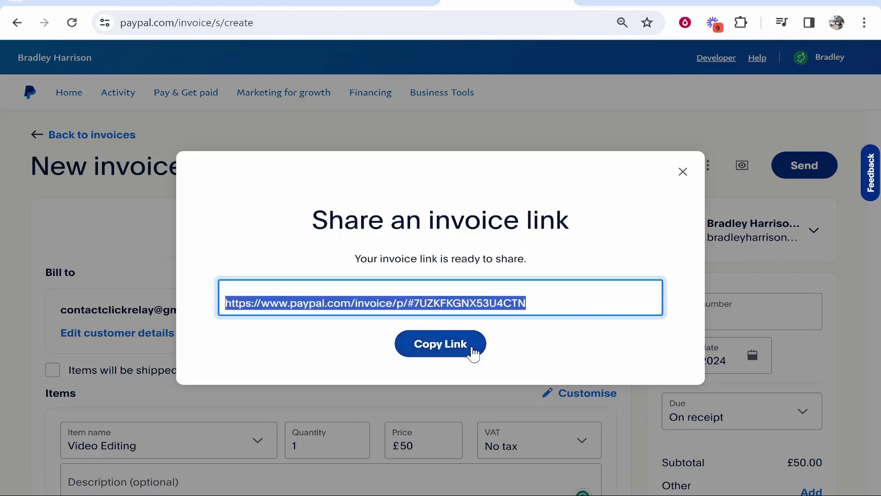
click(459, 348)
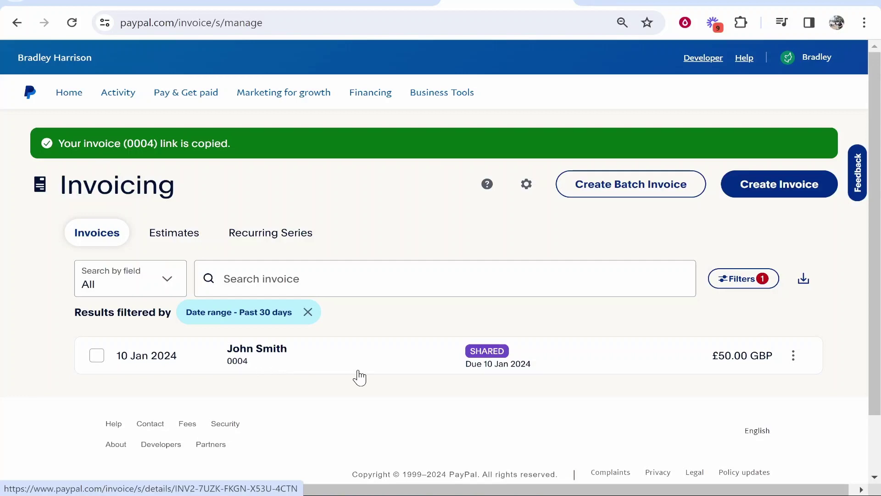
- Open the copied invoice 0004 link in a new browser tab
click(732, 1)
key(ctrl+v)
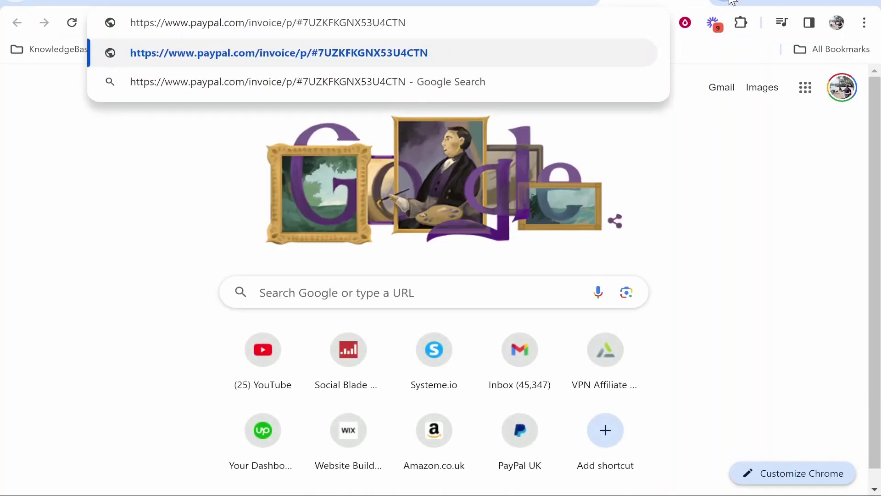
key(Return)
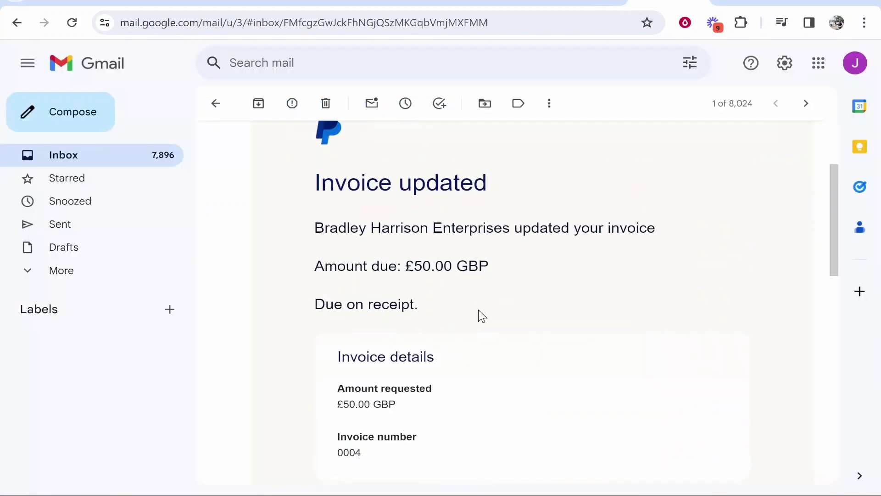
scroll(399, 252, up, 3)
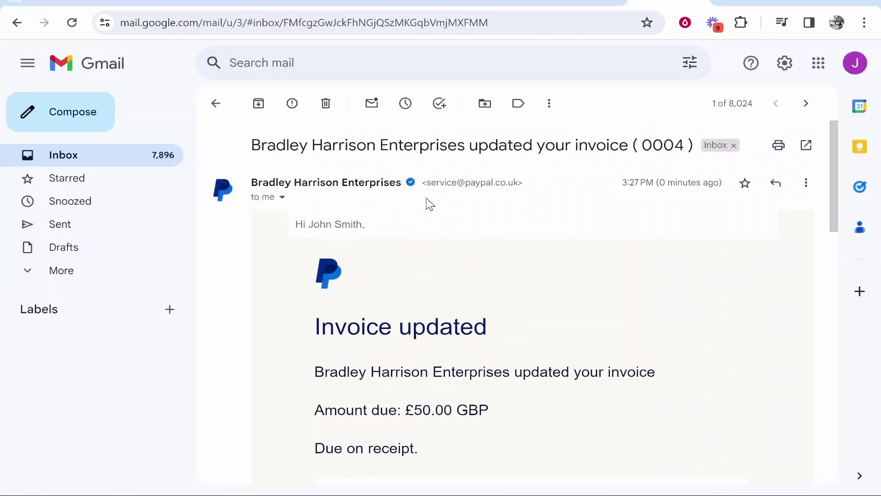
- Read the invoice 0004 email, highlight the £50.00 GBP amount due, then go back to PayPal
scroll(367, 285, down, 3)
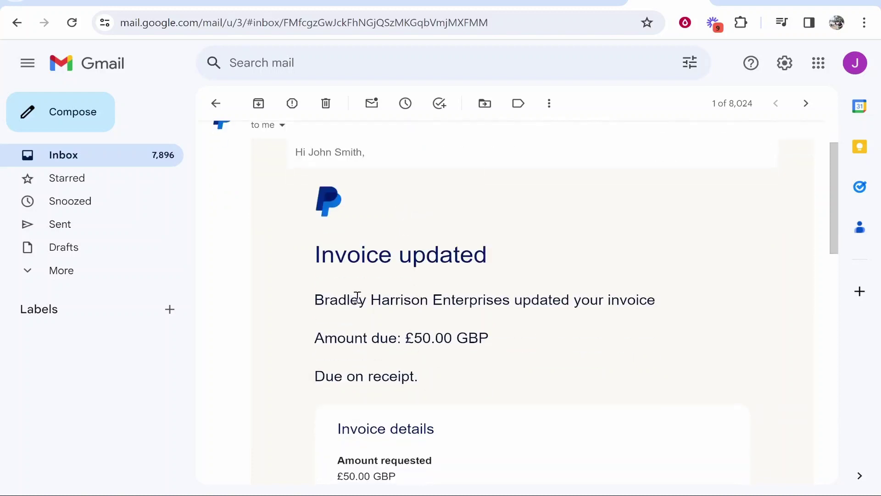
scroll(363, 280, down, 2)
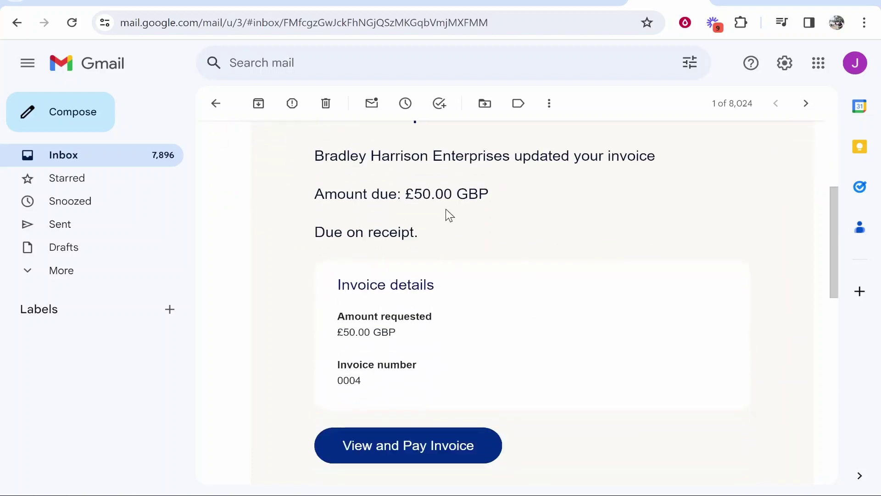
drag(406, 194, 489, 194)
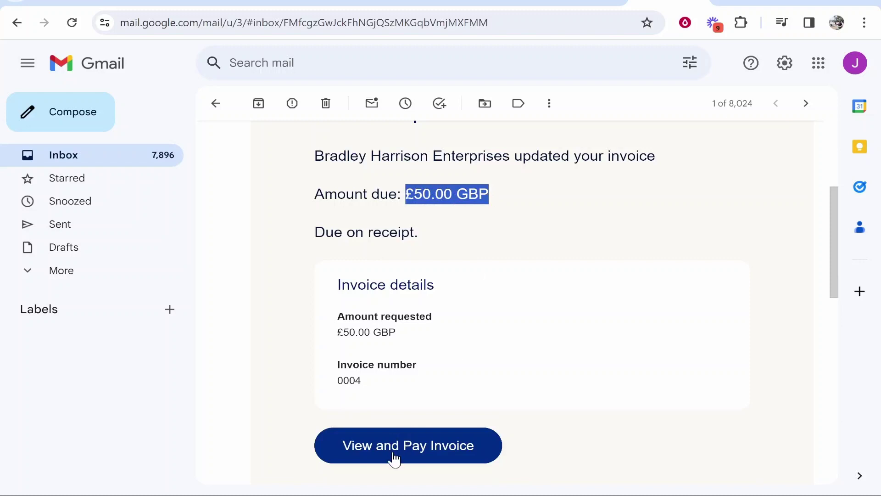
scroll(392, 454, down, 2)
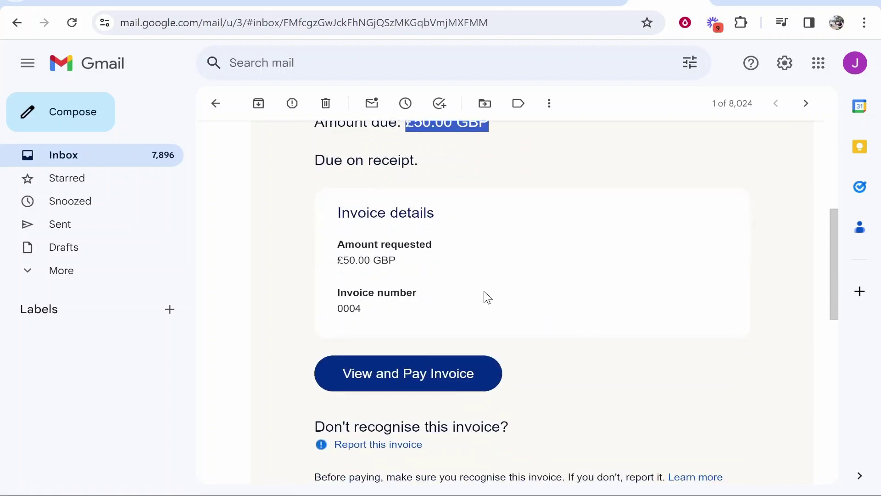
click(328, 2)
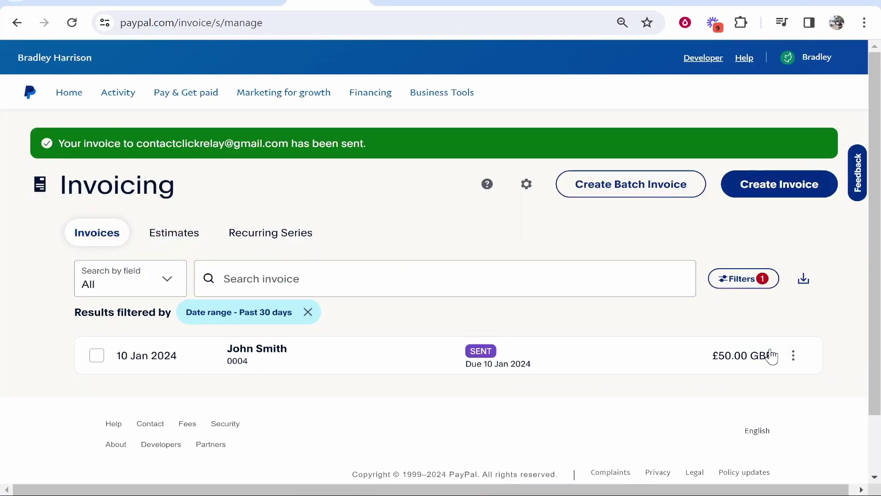
- Open invoice 0004's £50.00 details and review its More actions menu and 15:27 sent activity
click(586, 362)
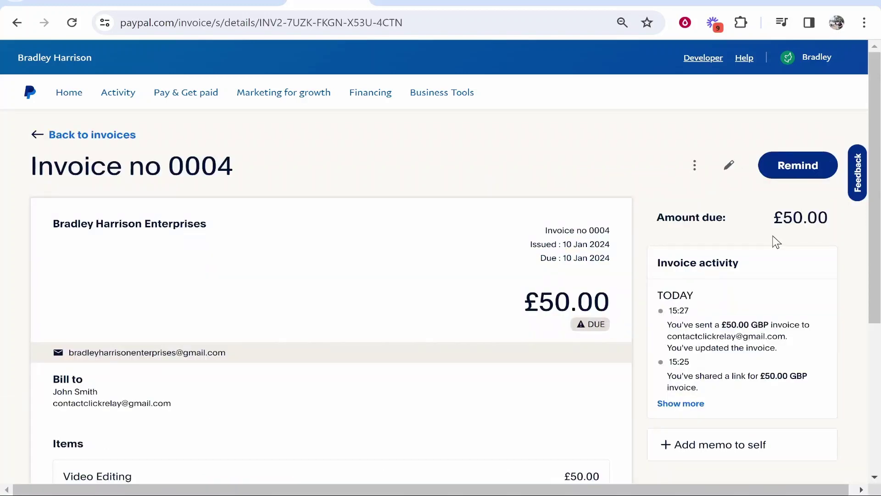
click(795, 175)
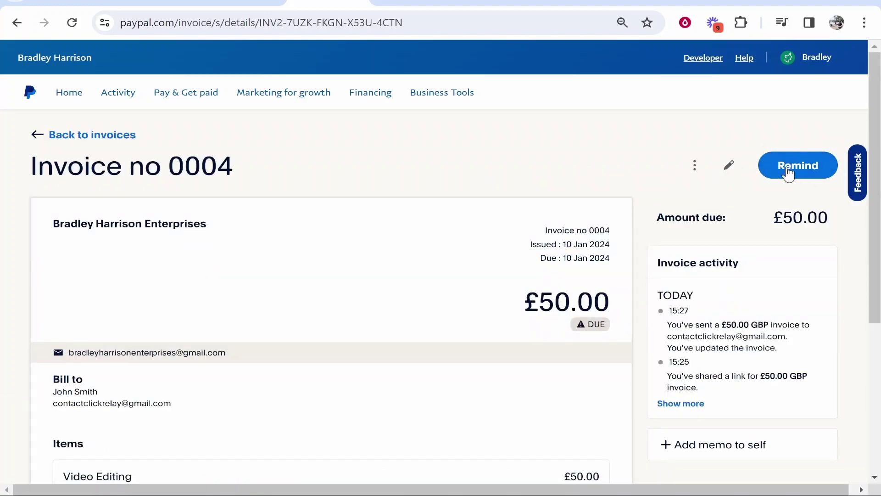
click(695, 166)
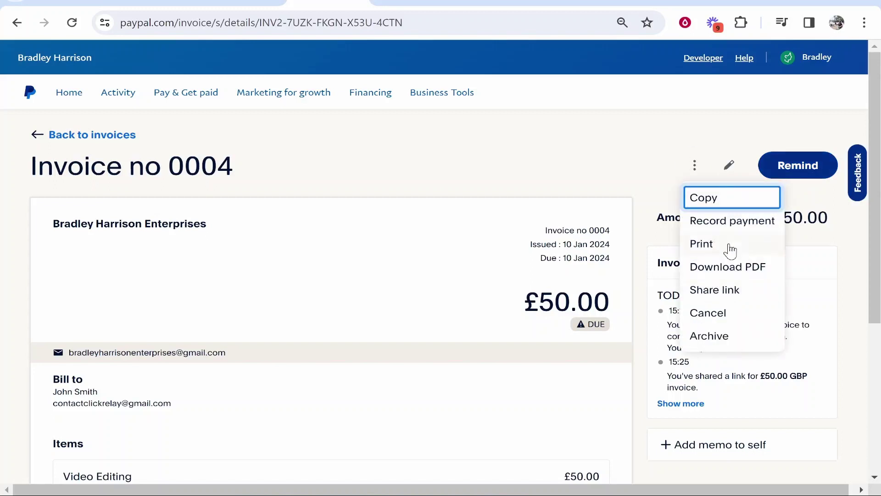
click(665, 155)
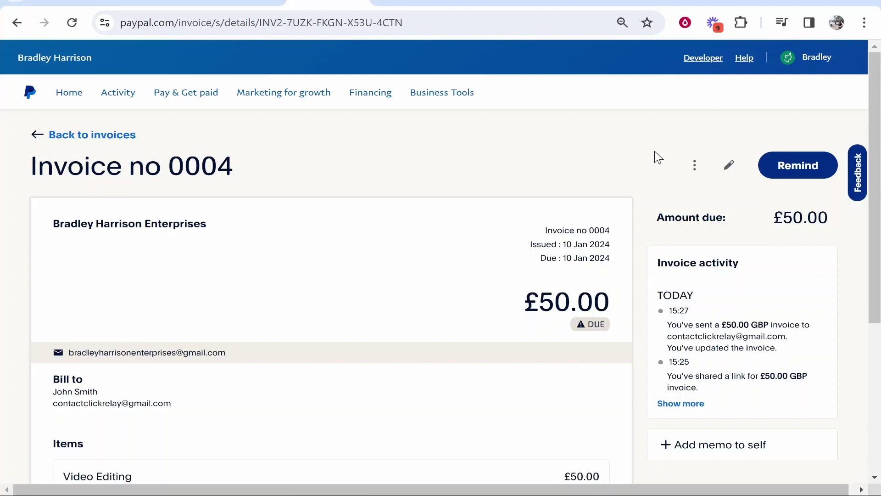
drag(671, 325, 794, 351)
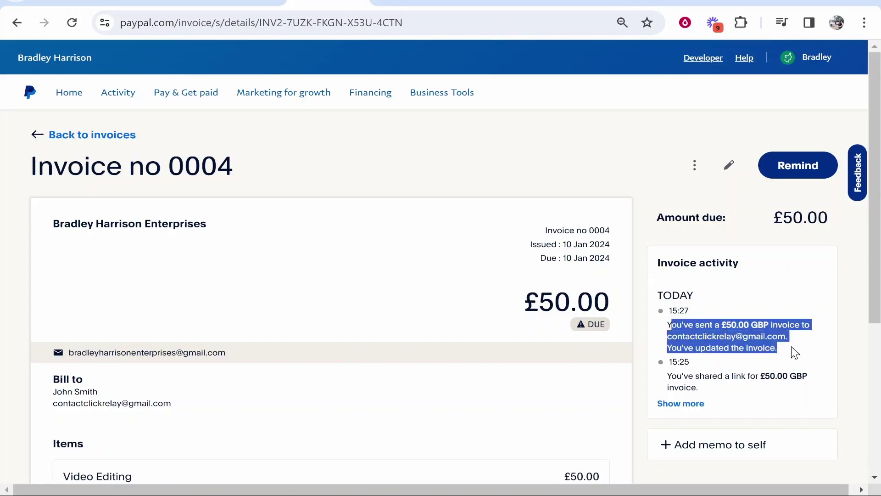
click(511, 152)
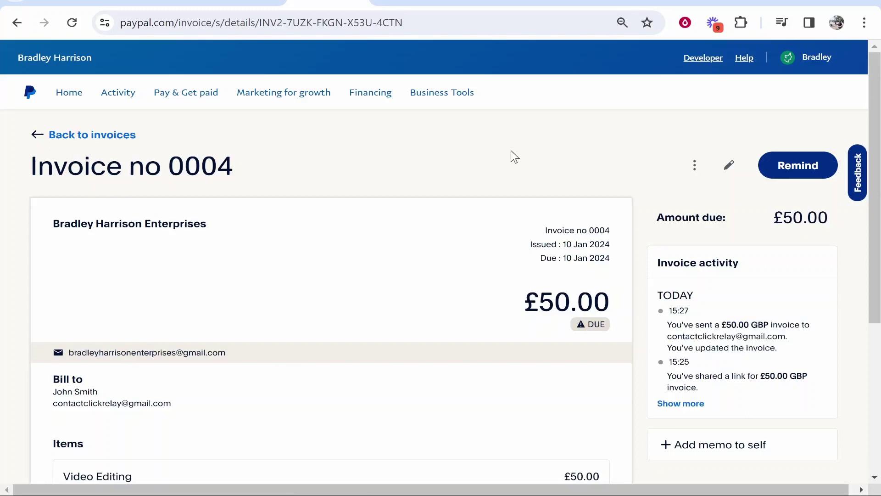